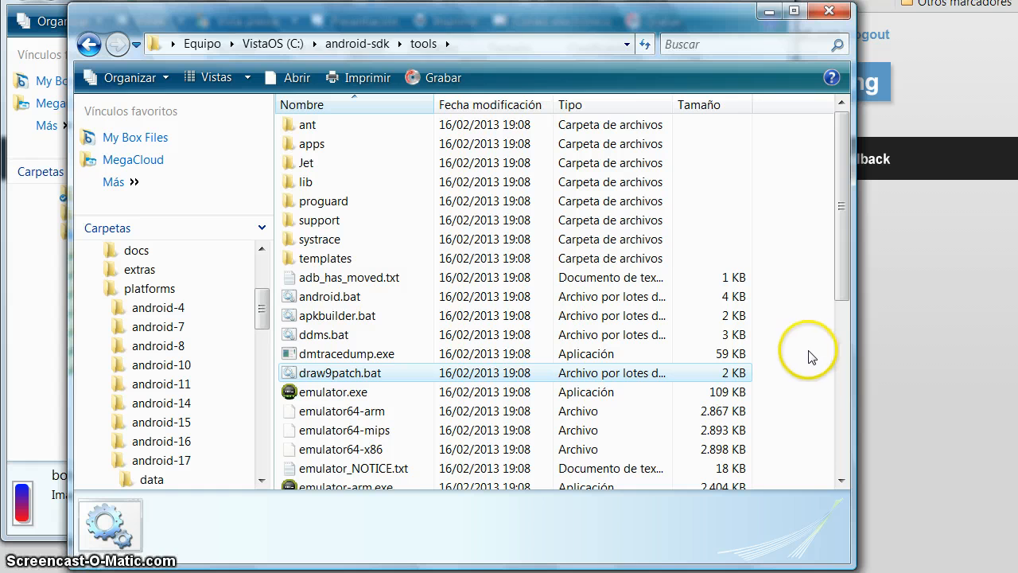
Launch draw9patch.bat from C:\android-sdk\tools and enlarge its window to cover the screen.
left_click(505, 45)
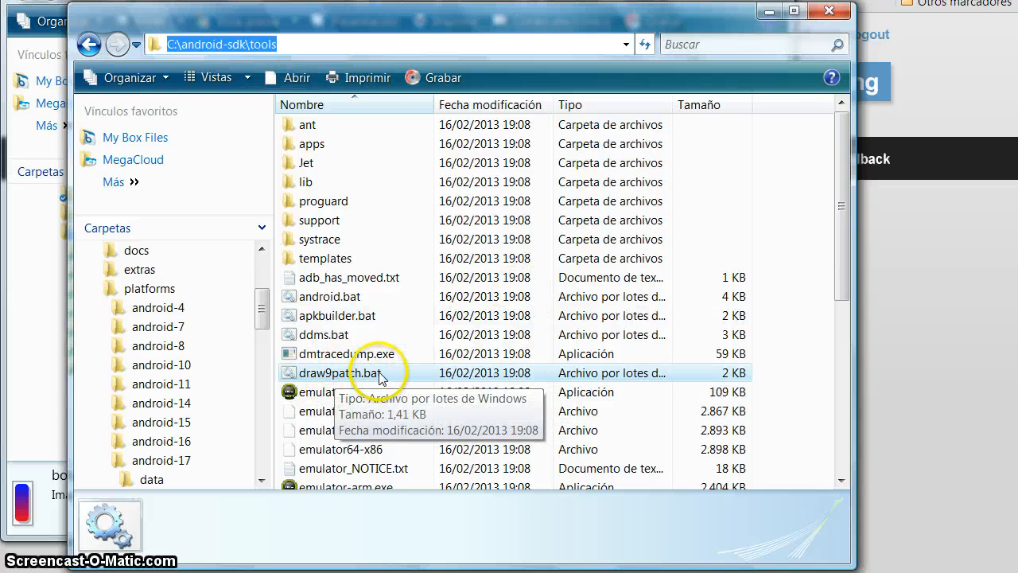
double_click(398, 374)
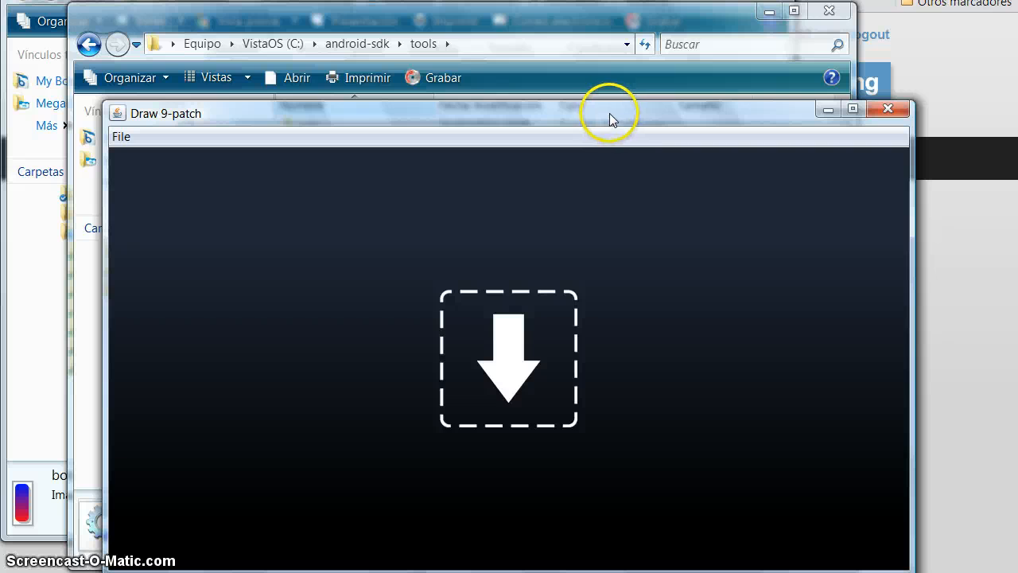
mouse_move(610, 111)
left_mouse_down()
mouse_move(536, 24)
mouse_move(509, 16)
left_mouse_up()
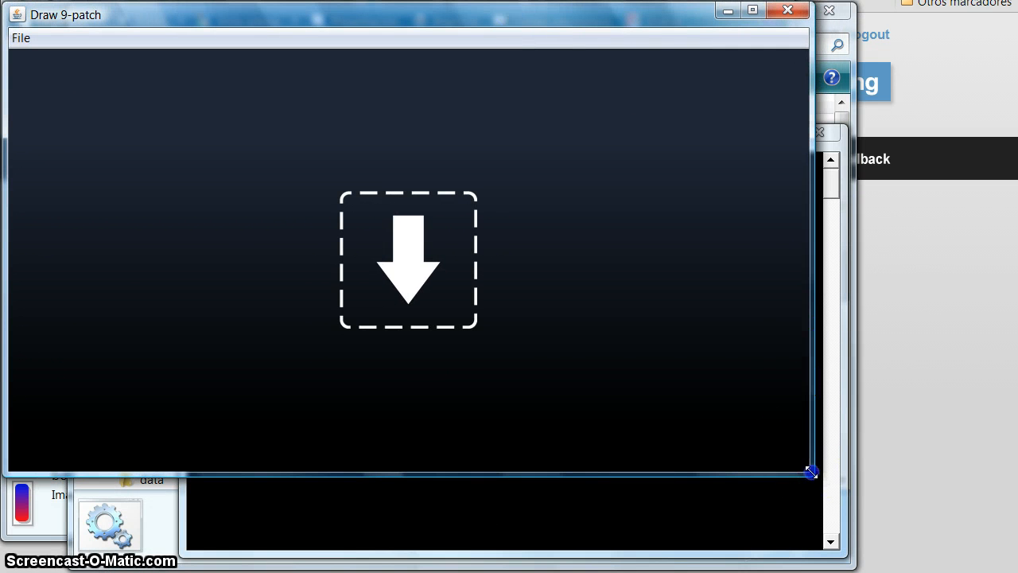
mouse_move(809, 472)
left_mouse_down()
mouse_move(918, 536)
mouse_move(1013, 568)
left_mouse_up()
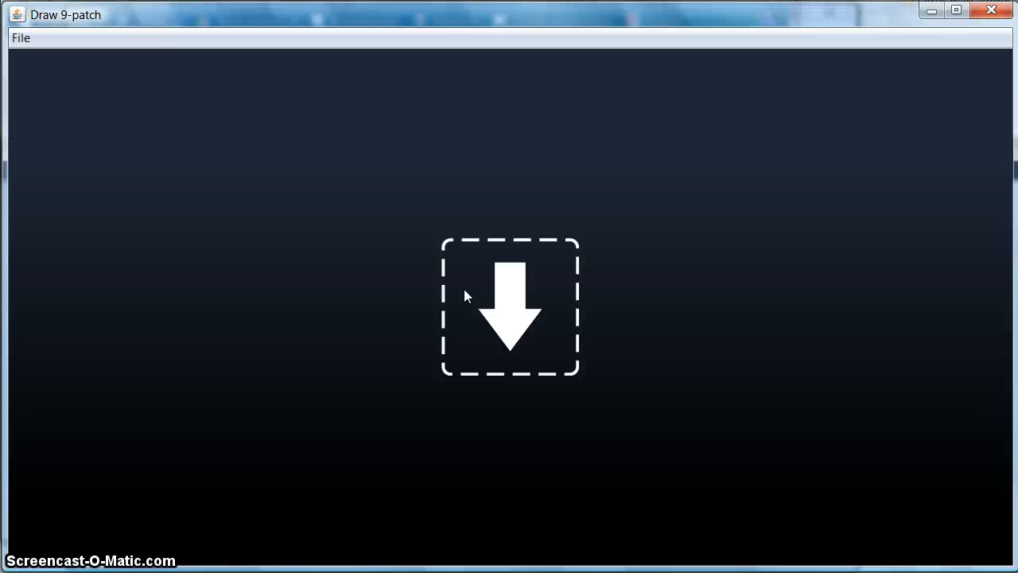
Open the image boton.png from the Documentos folder as a 9-patch.
left_click(22, 40)
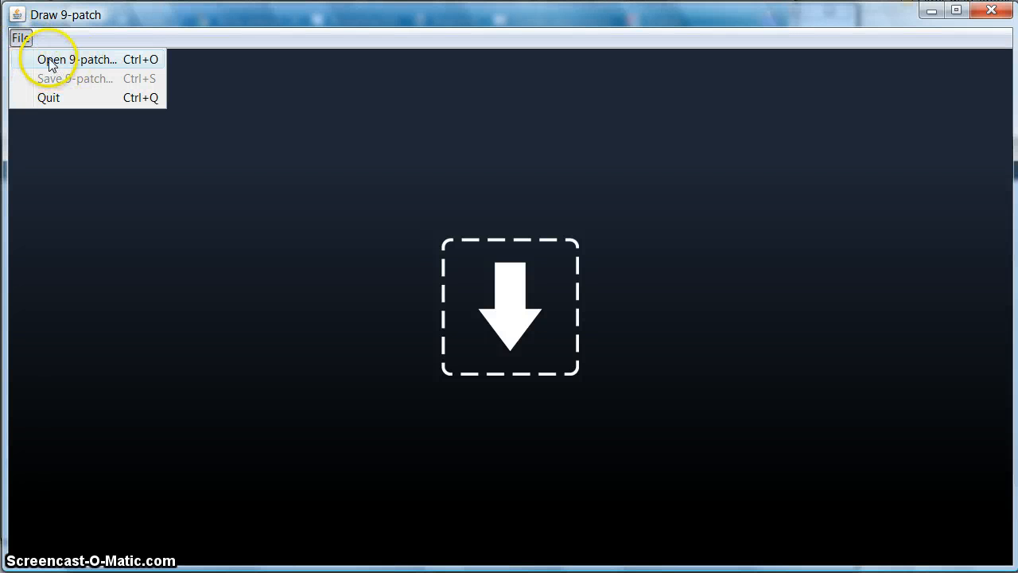
left_click(101, 59)
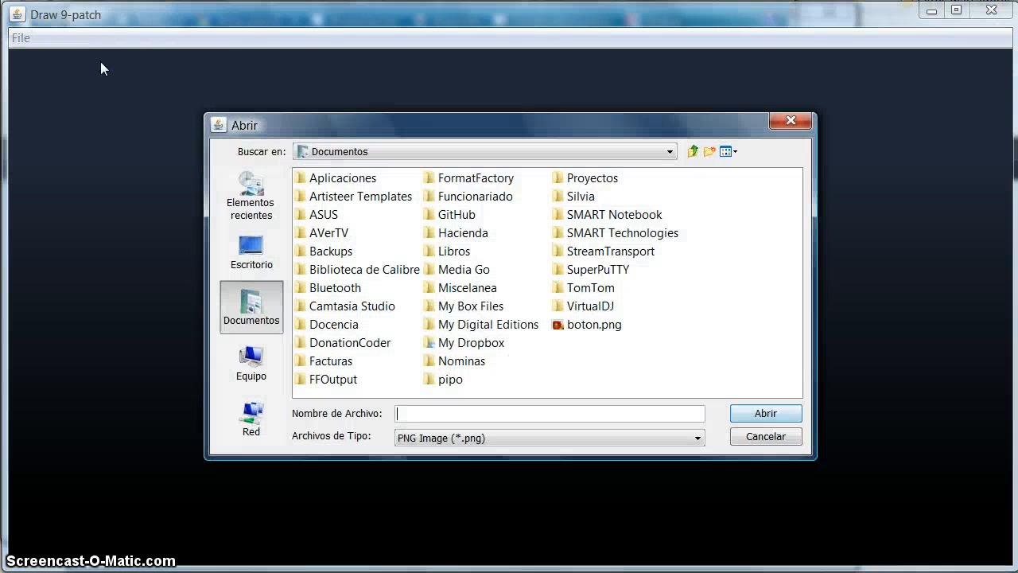
left_click(596, 326)
left_click(765, 413)
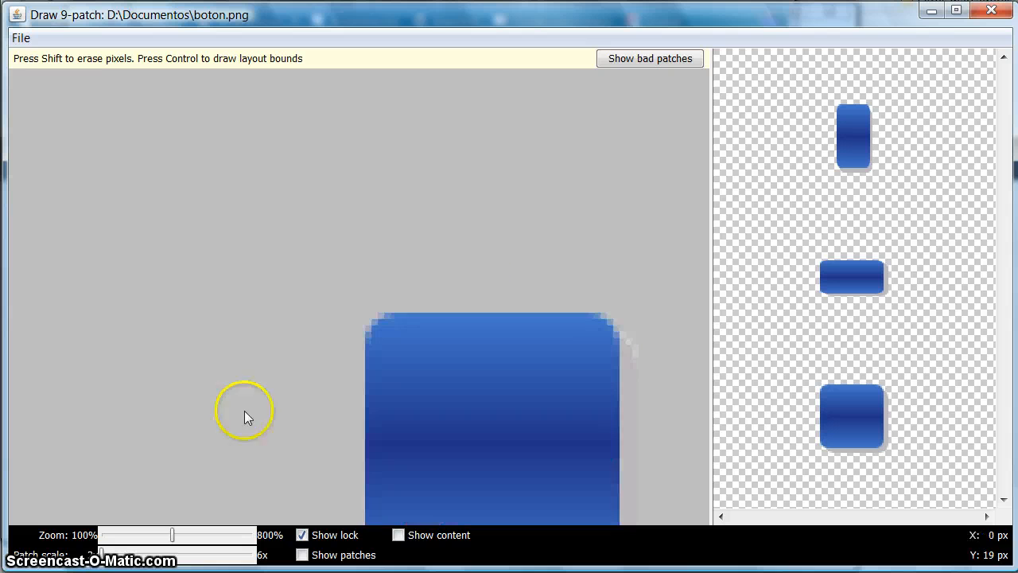
Hide the lock overlay and mark the stretch areas: one pixel at X 21 on the image's top edge and Y 7 to 34 on its left edge.
left_click_drag(172, 535, 202, 533)
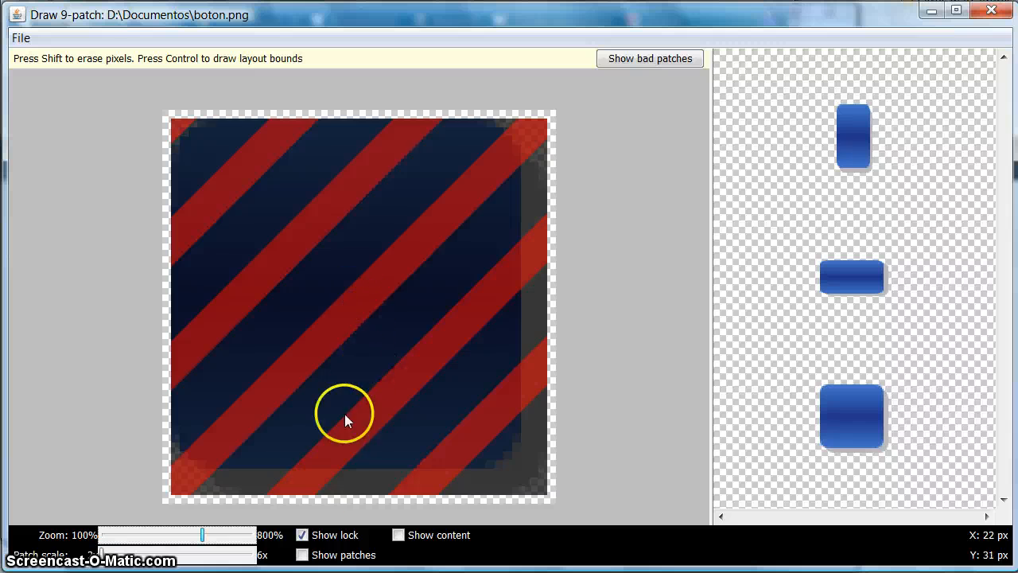
left_click(303, 538)
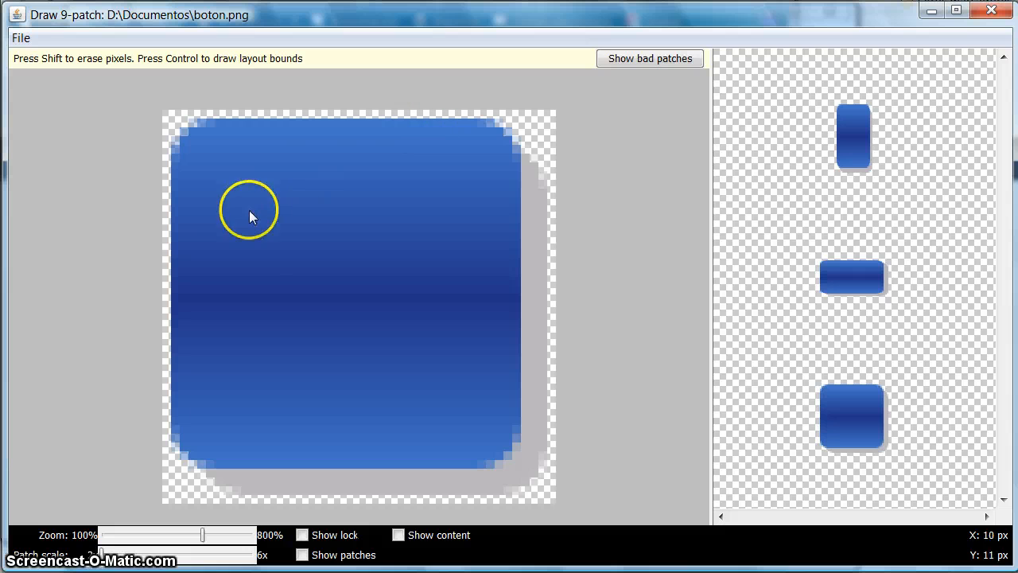
left_click(349, 114)
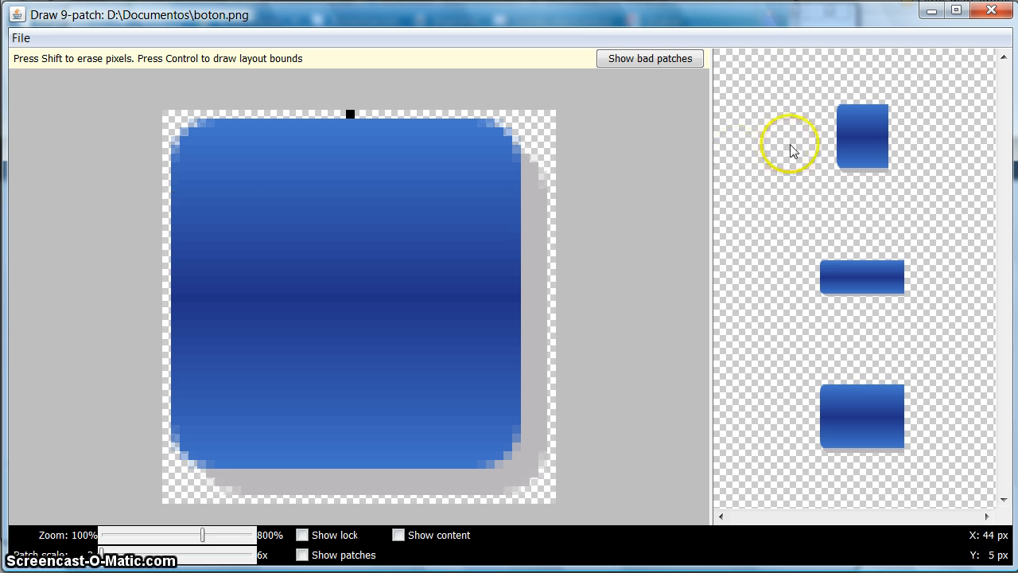
left_click(164, 176)
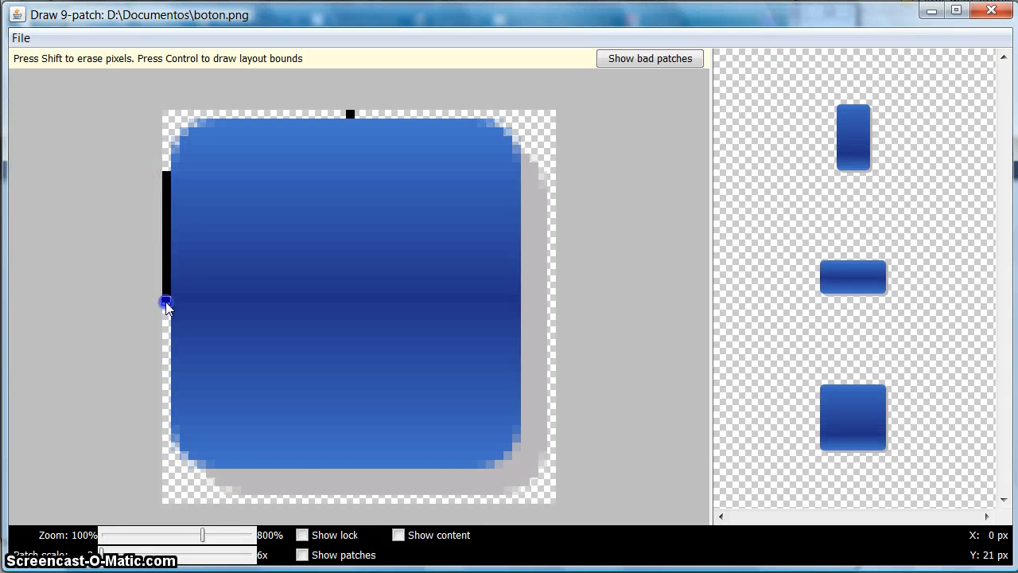
left_click_drag(167, 312, 171, 349)
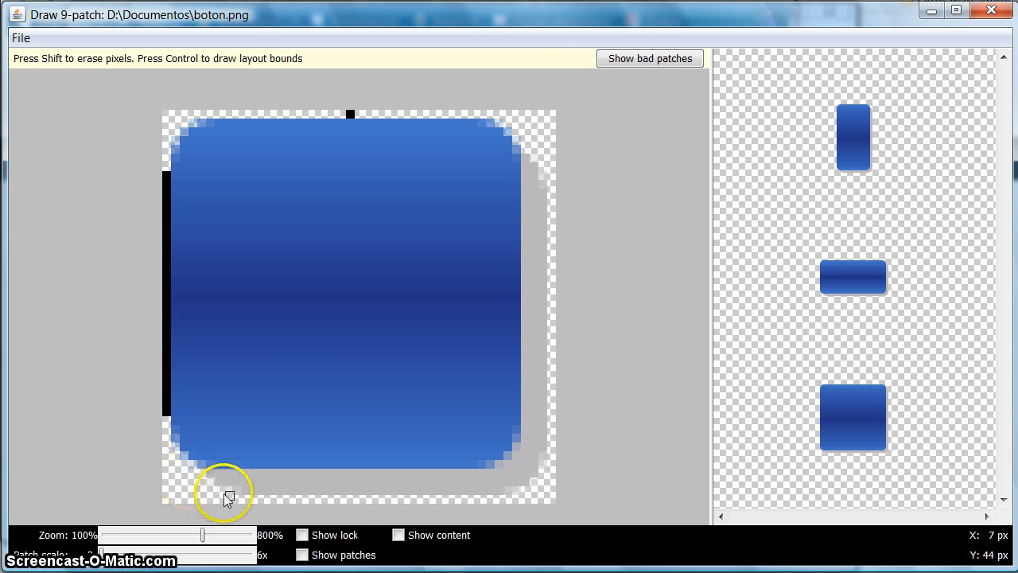
Show the patches and increase the patch scale to examine how the button stretches in the previews.
left_click(303, 556)
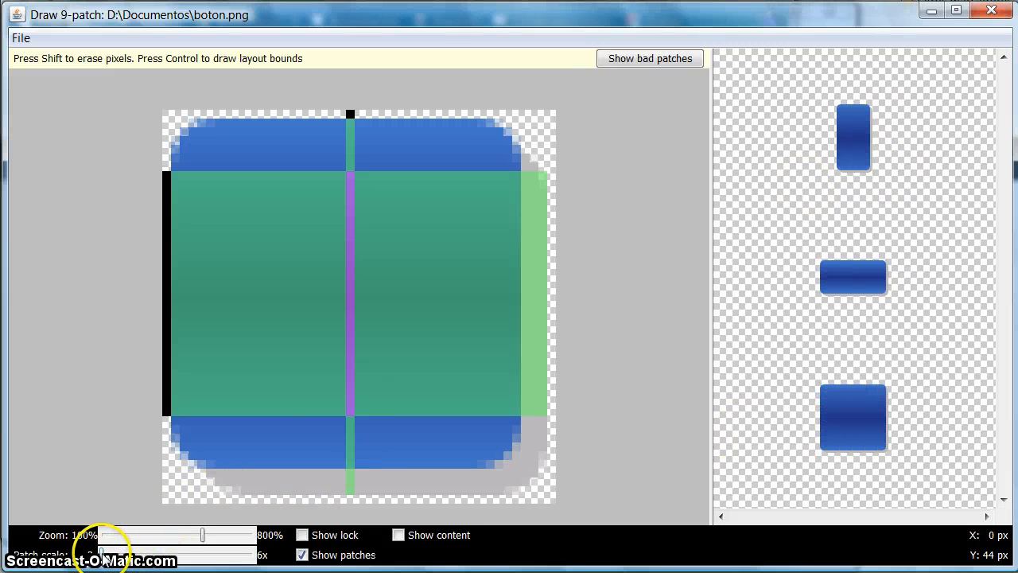
left_click_drag(102, 560, 185, 559)
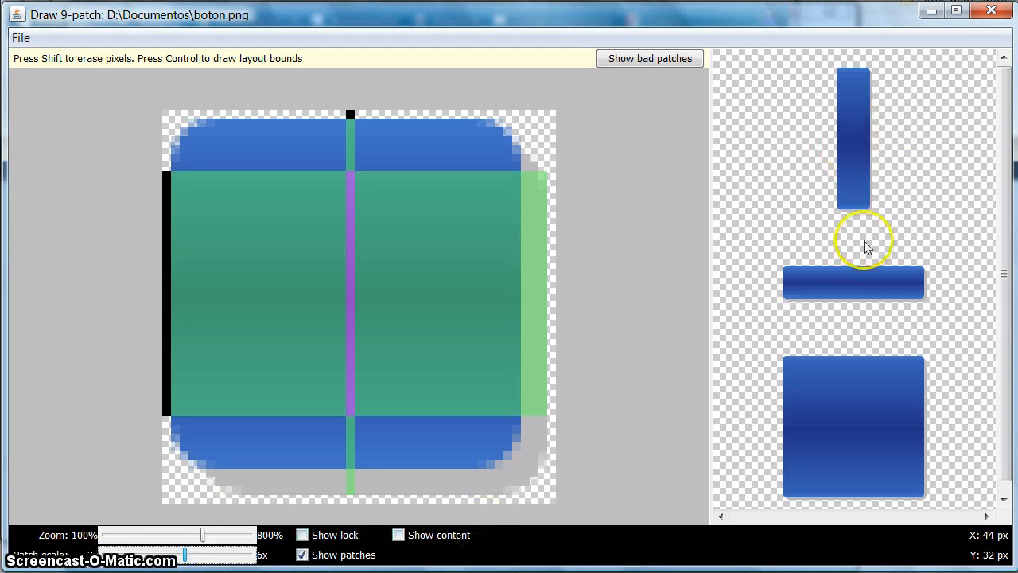
left_click(863, 412)
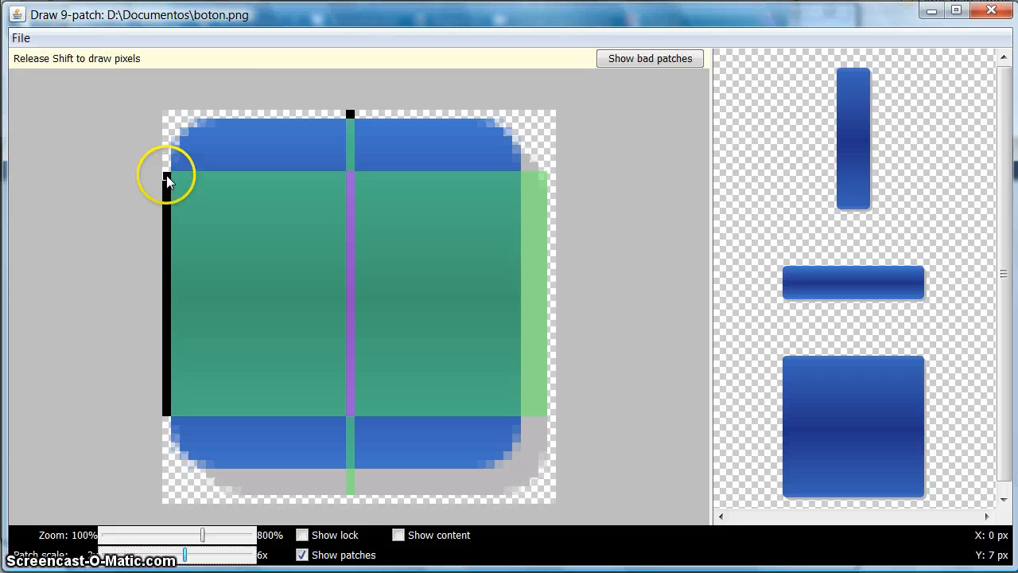
Replace the left-edge stretch marker with a single pixel, first at Y 20 and finally at Y 21, with the patches shown.
left_click_drag(168, 176, 167, 409)
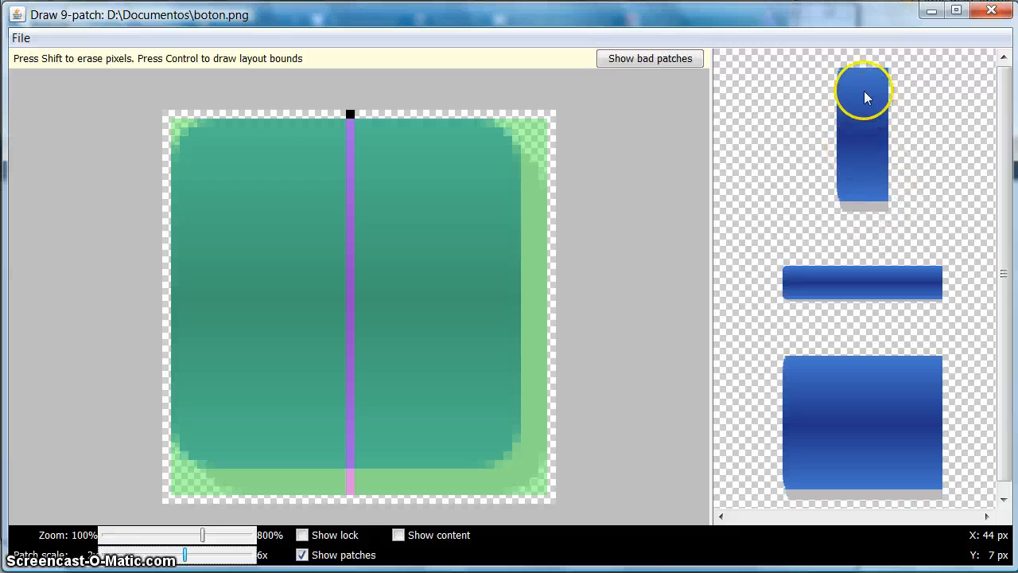
left_click(166, 293)
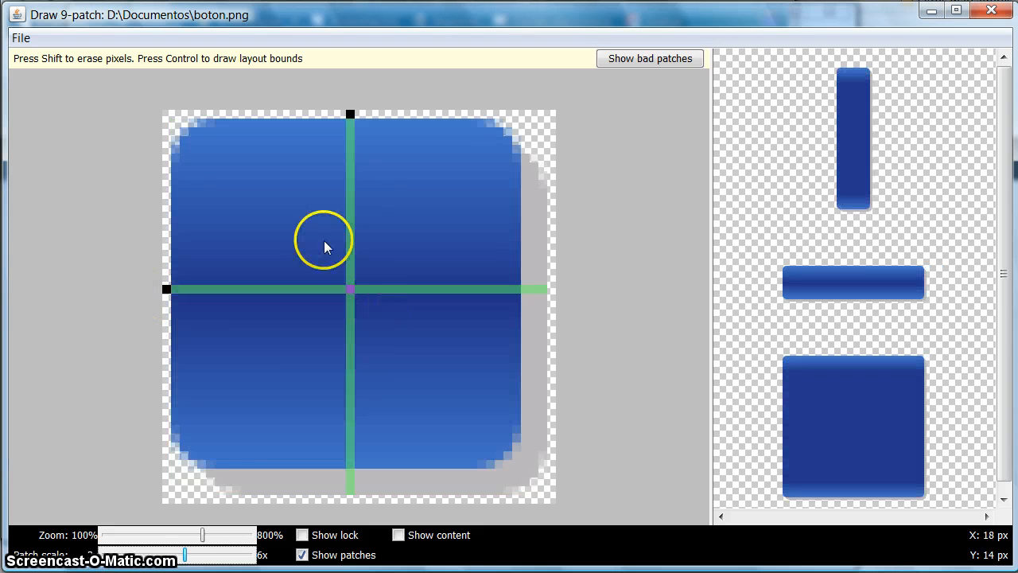
left_click(302, 555)
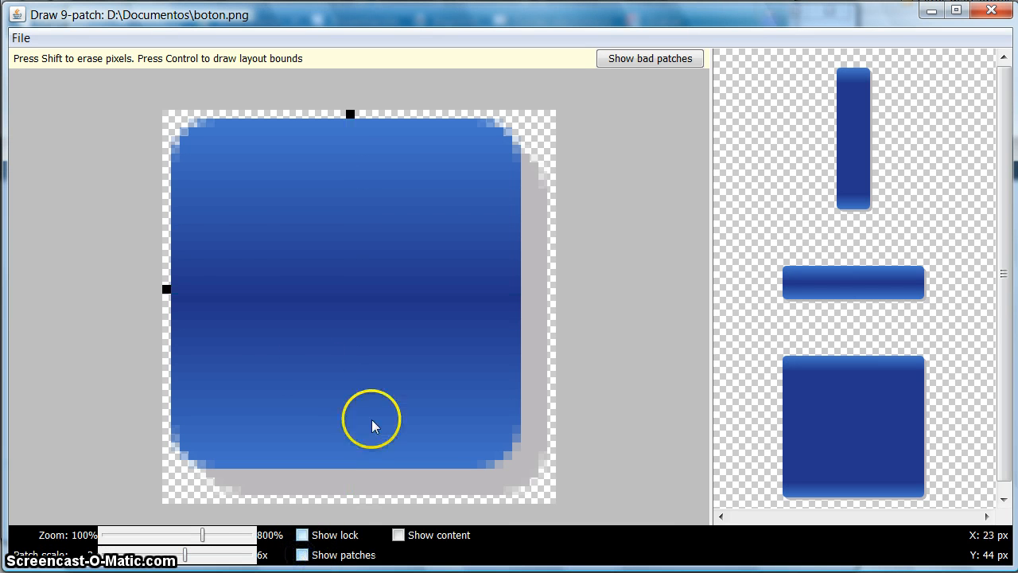
left_click(166, 290, "shift")
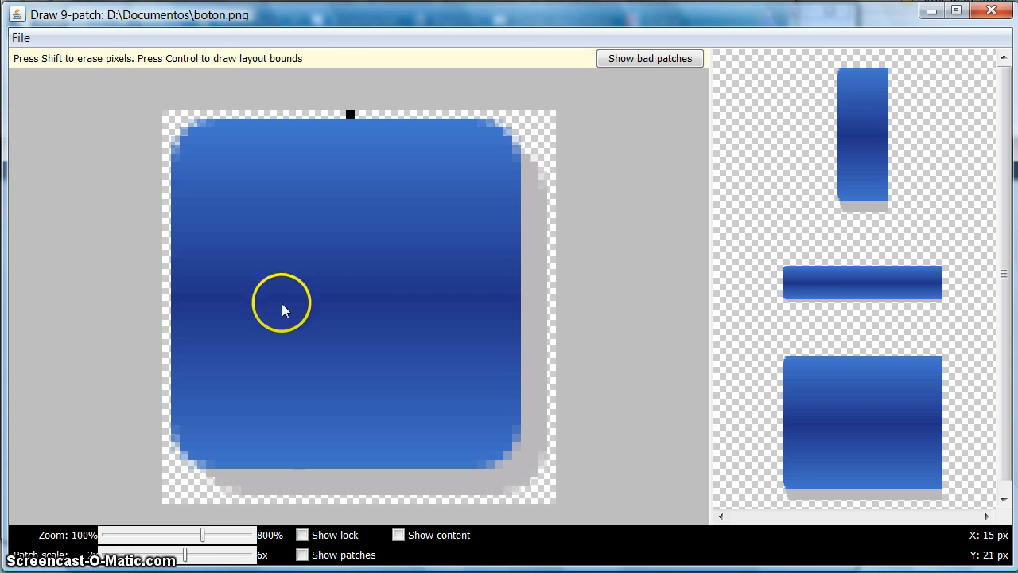
left_click(166, 297)
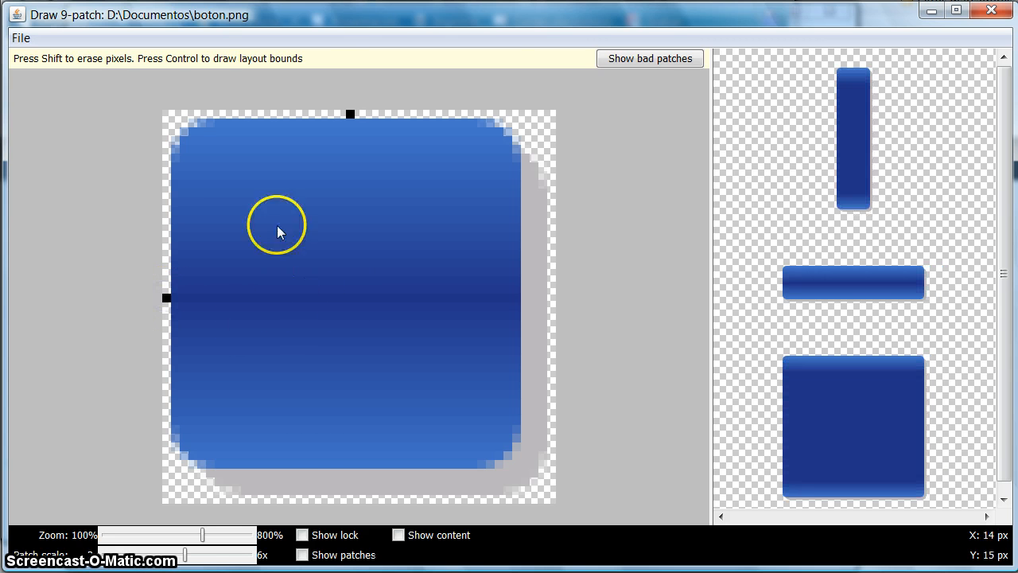
left_click(303, 555)
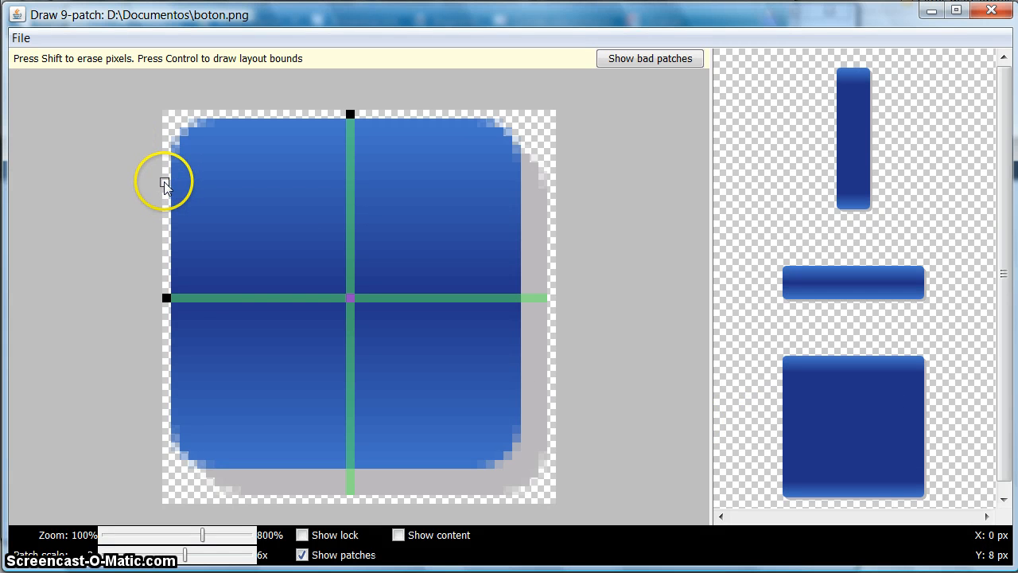
Try the left-edge stretch marker from Y 8 to 33, erase it, and redraw it from Y 11 to 30.
left_click_drag(166, 183, 169, 405)
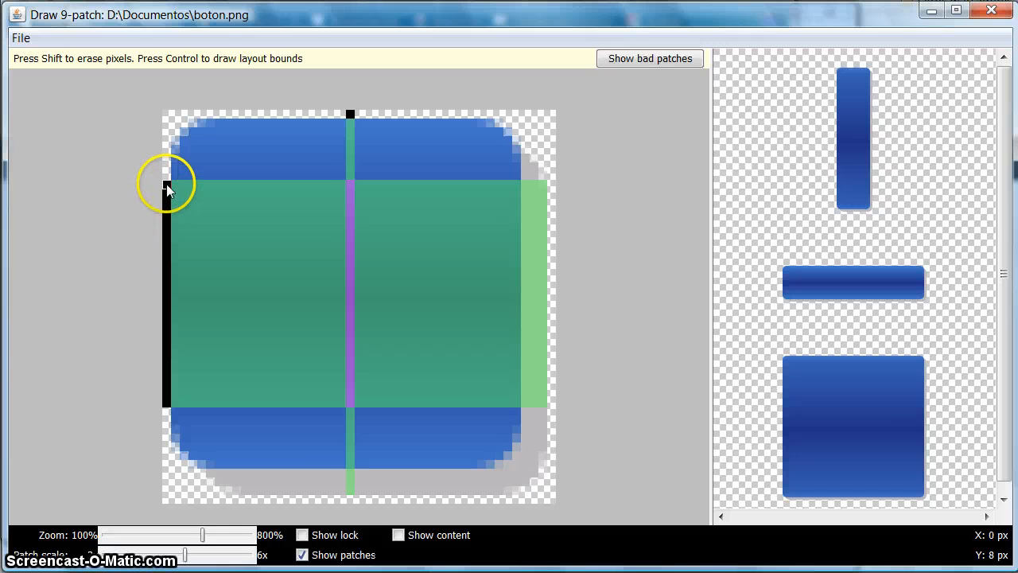
left_click_drag(165, 188, 167, 408)
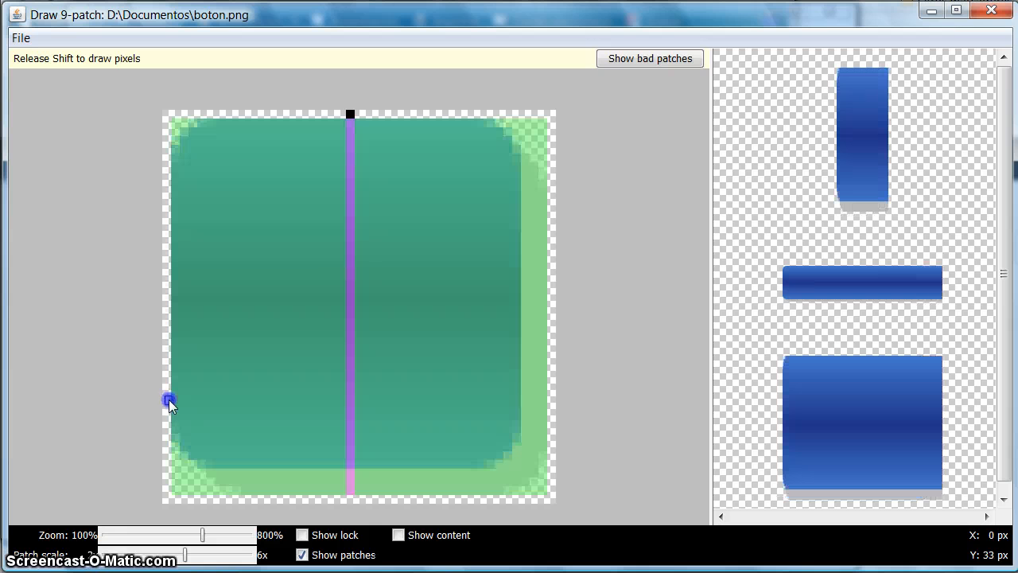
left_click(156, 205)
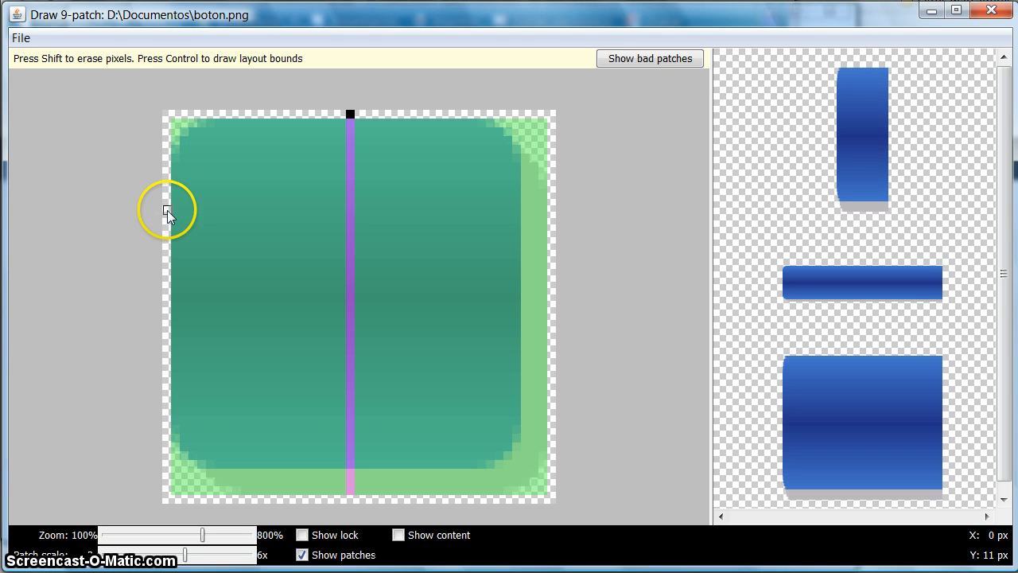
left_click_drag(166, 212, 171, 379)
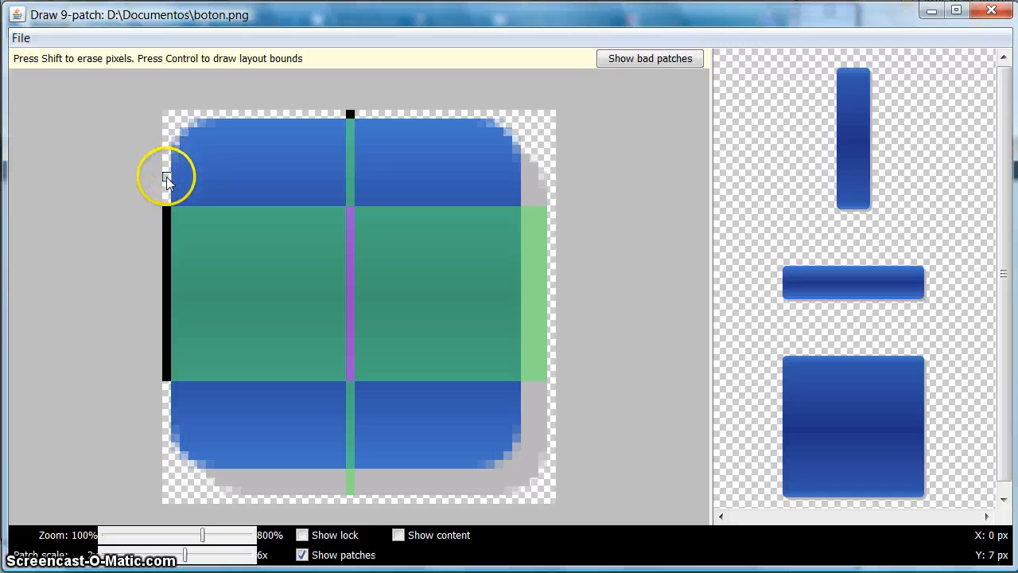
Extend the left-edge stretch marker to span Y 7 to 34 and hide the patches.
key("shift")
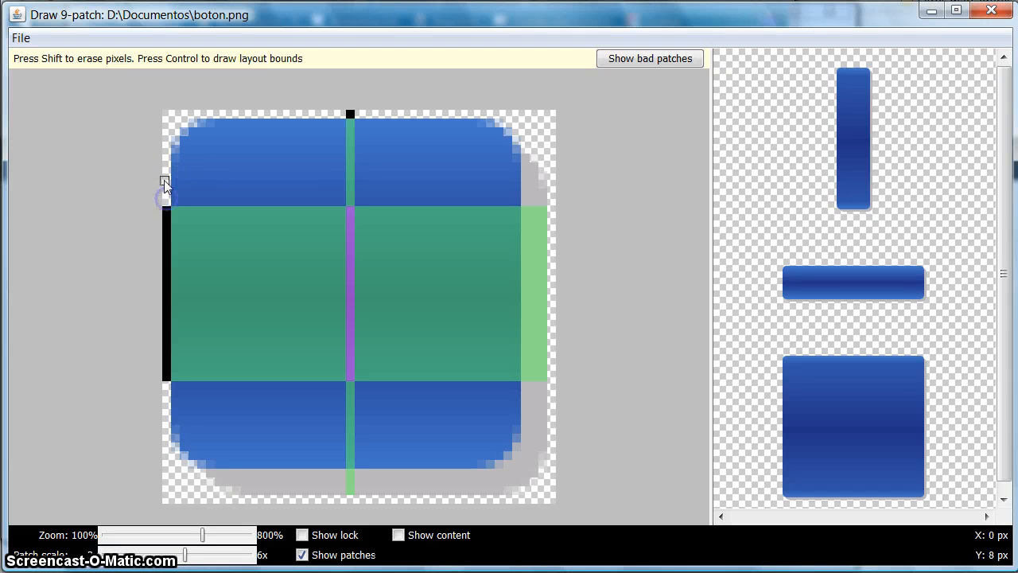
left_click_drag(166, 177, 166, 413)
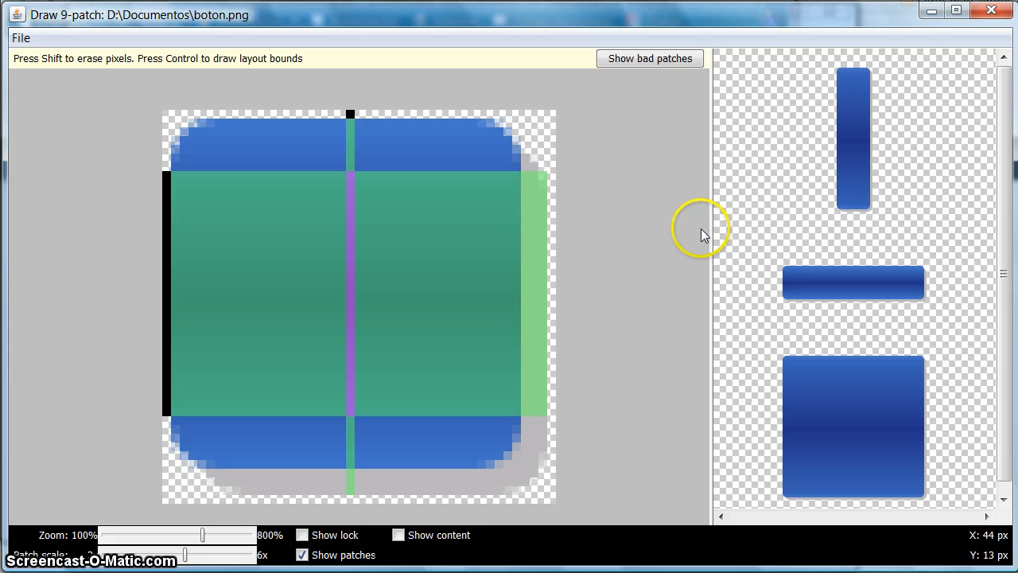
left_click(301, 555)
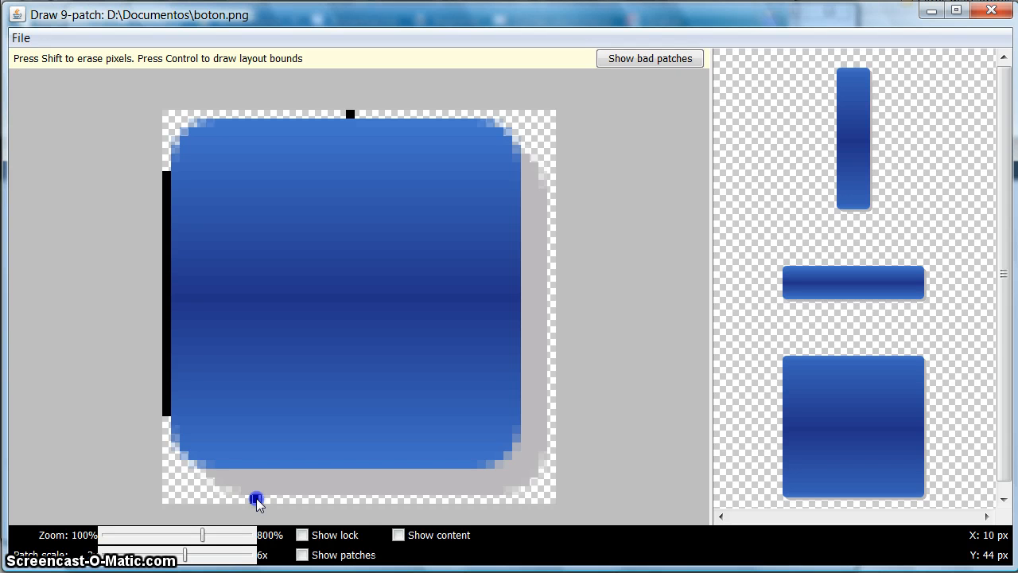
Draw the content area markers along the image's bottom edge from X 8 to 34 and right edge from Y 10 to 34.
mouse_move(256, 498)
left_mouse_down()
mouse_move(461, 495)
mouse_move(443, 499)
left_mouse_up()
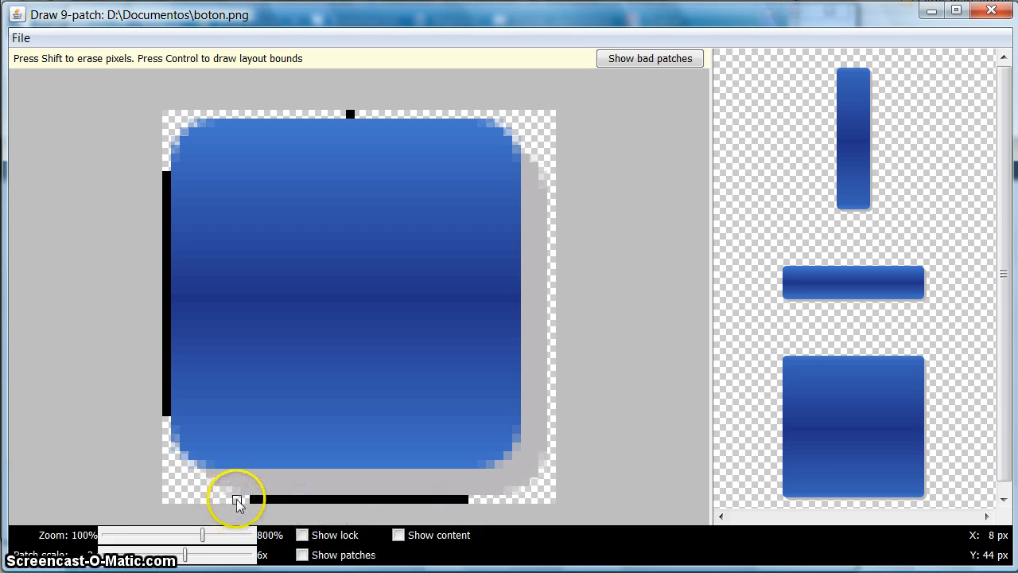
left_click_drag(238, 500, 266, 499)
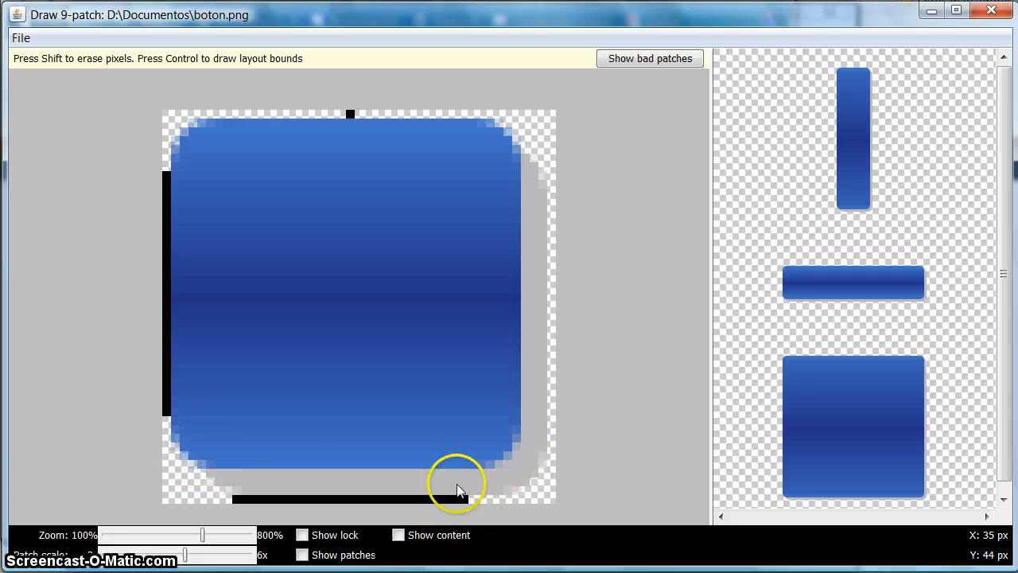
left_click(552, 408)
mouse_move(552, 408)
left_mouse_down()
mouse_move(543, 277)
mouse_move(552, 267)
mouse_move(557, 291)
mouse_move(559, 271)
mouse_move(548, 208)
mouse_move(551, 232)
left_mouse_up()
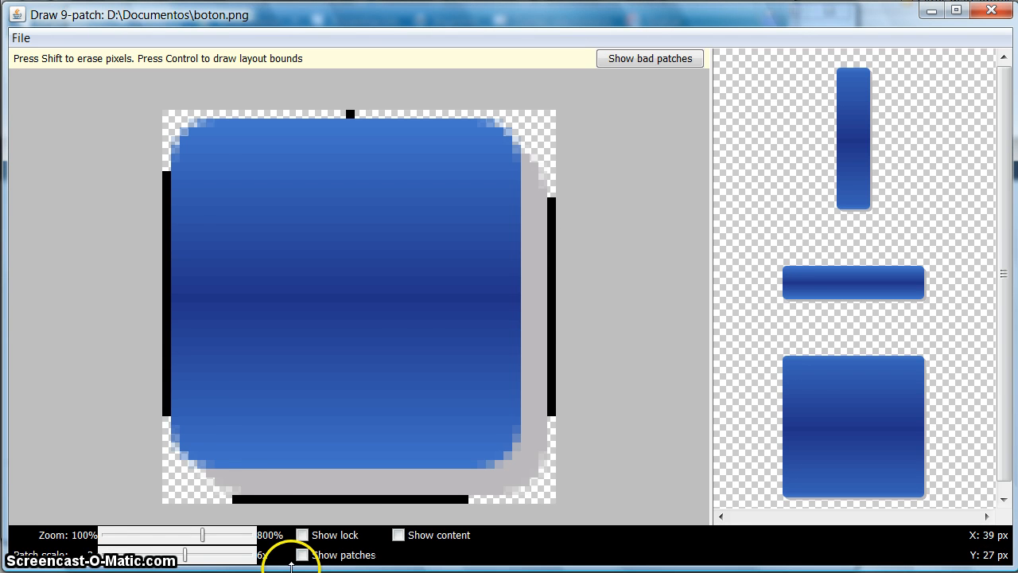
Show the content area in the previews and trim both ends of the right-edge content marker to span Y 12 to 32.
left_click(398, 535)
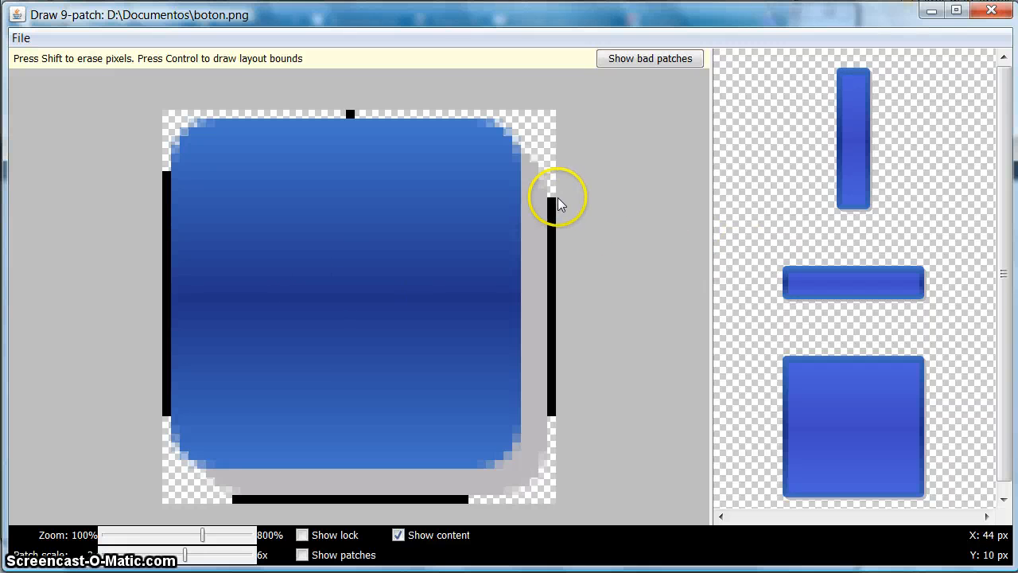
left_click_drag(551, 202, 551, 208, "shift")
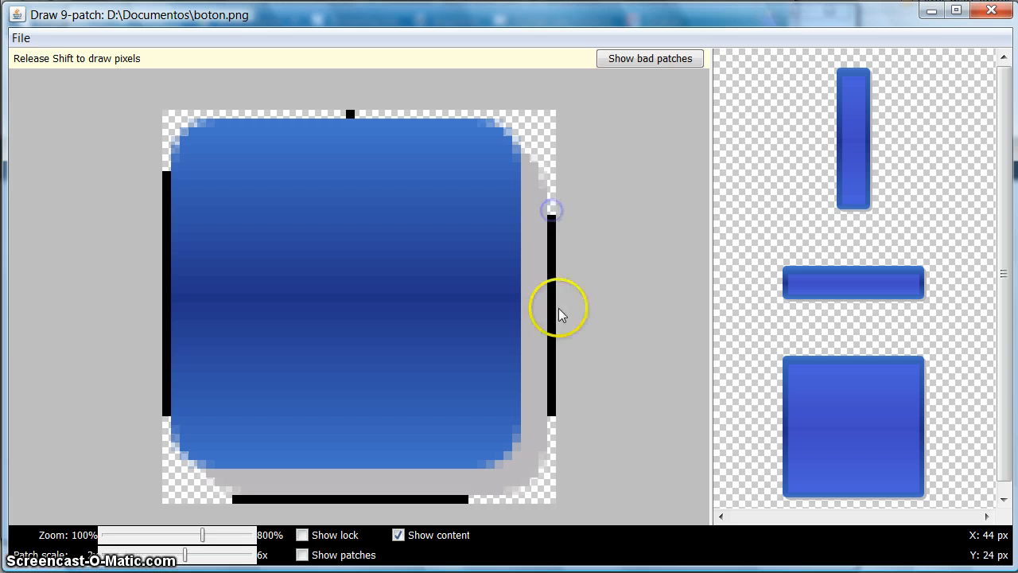
left_click(551, 412, "shift")
left_click_drag(552, 412, 550, 404, "shift")
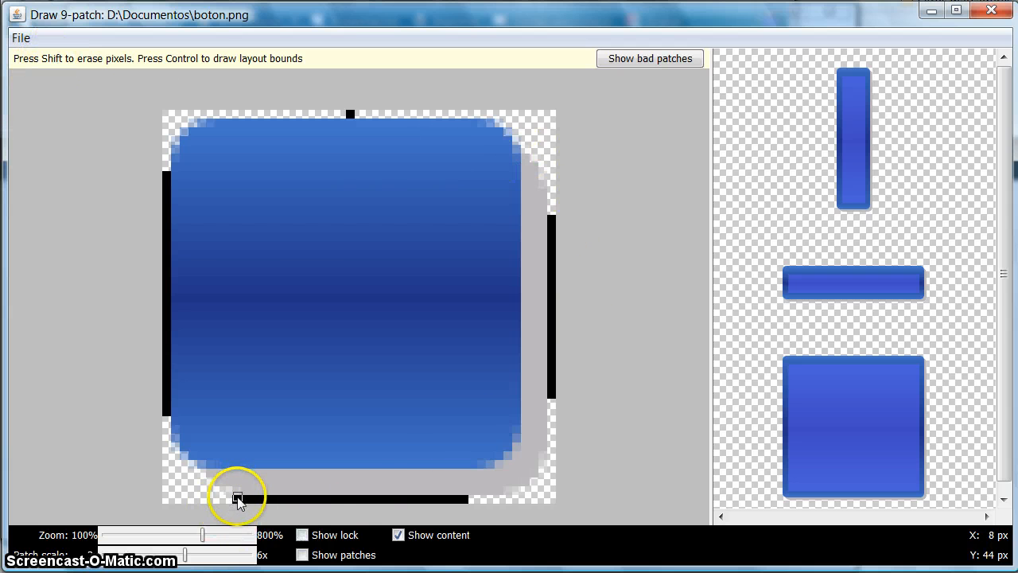
Trim both ends of the bottom-edge content marker so it spans X 10 to 32.
left_click_drag(243, 501, 251, 499, "shift")
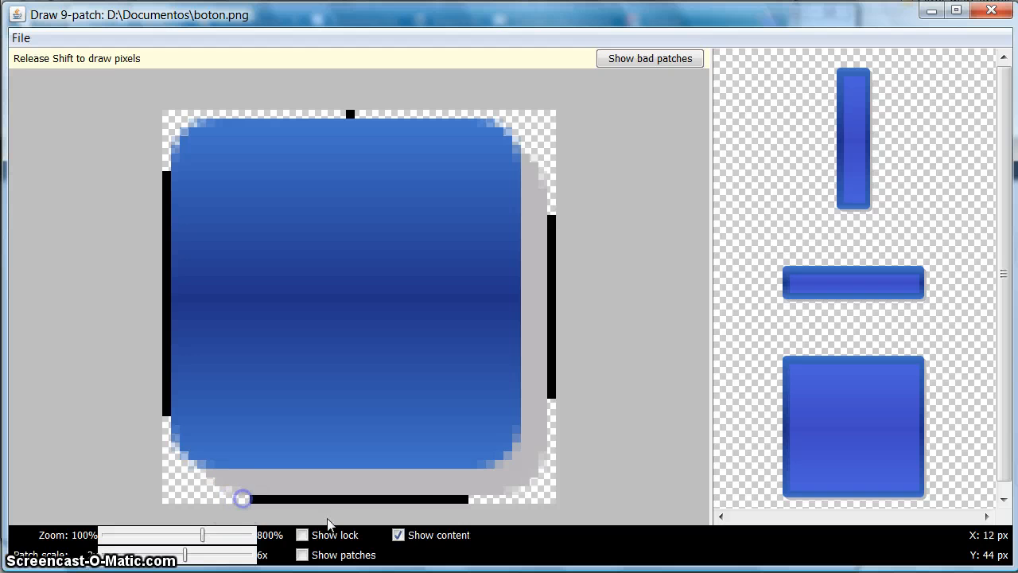
left_click(464, 499, "shift")
left_click(455, 499, "shift")
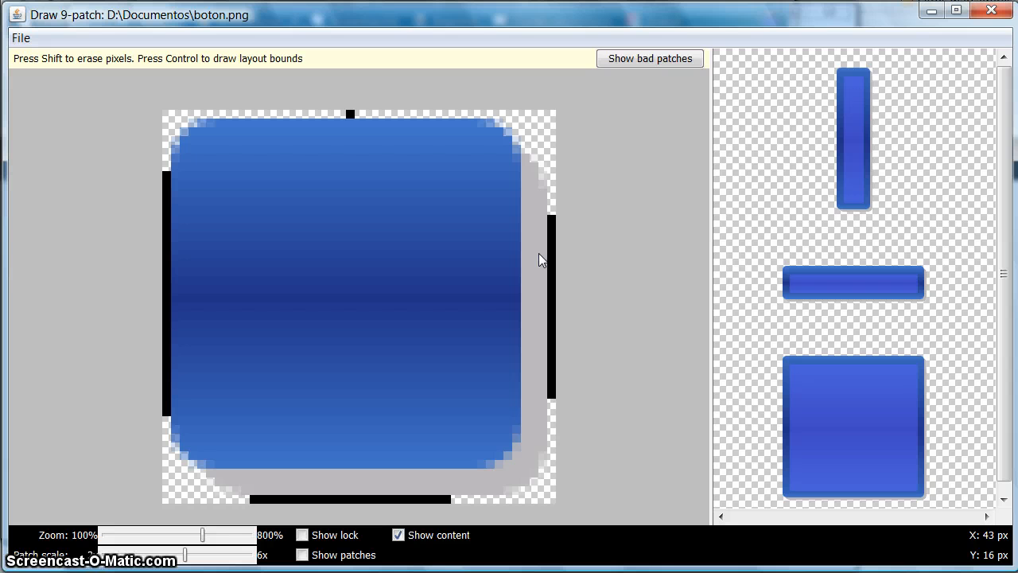
Show the bad patches on the button image to check the stretch regions, and hide them again.
left_click(579, 250)
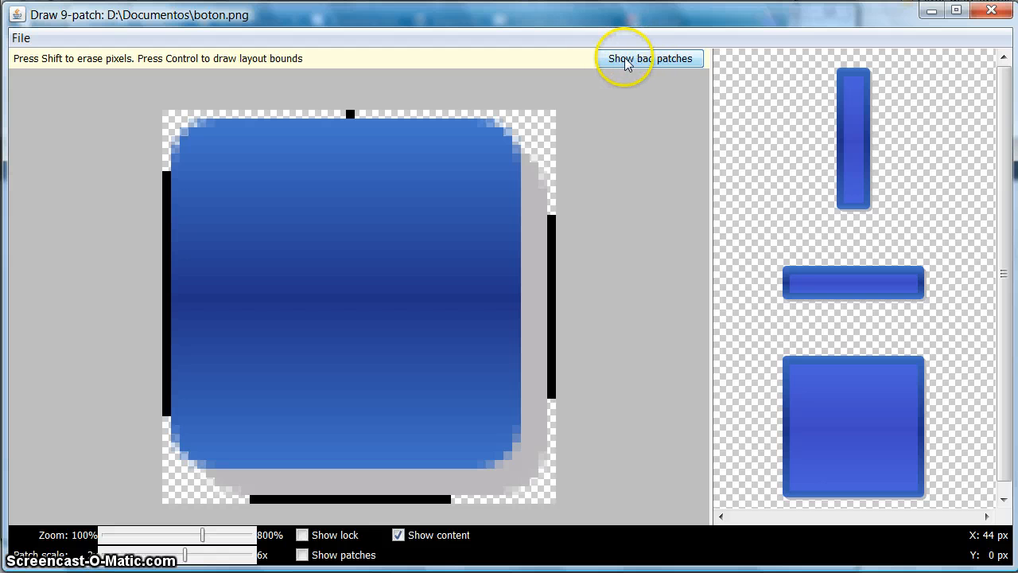
left_click(650, 60)
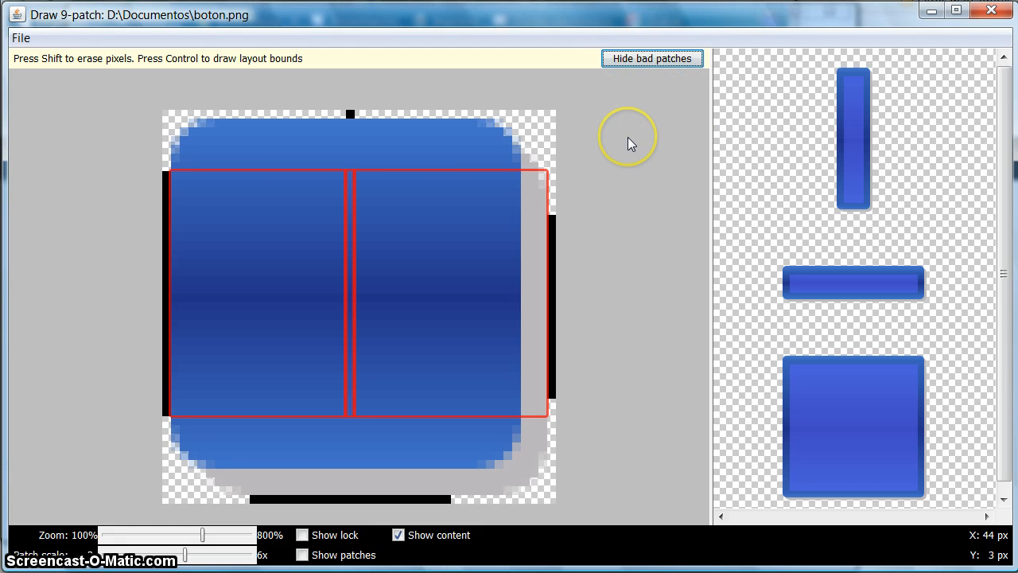
left_click(649, 64)
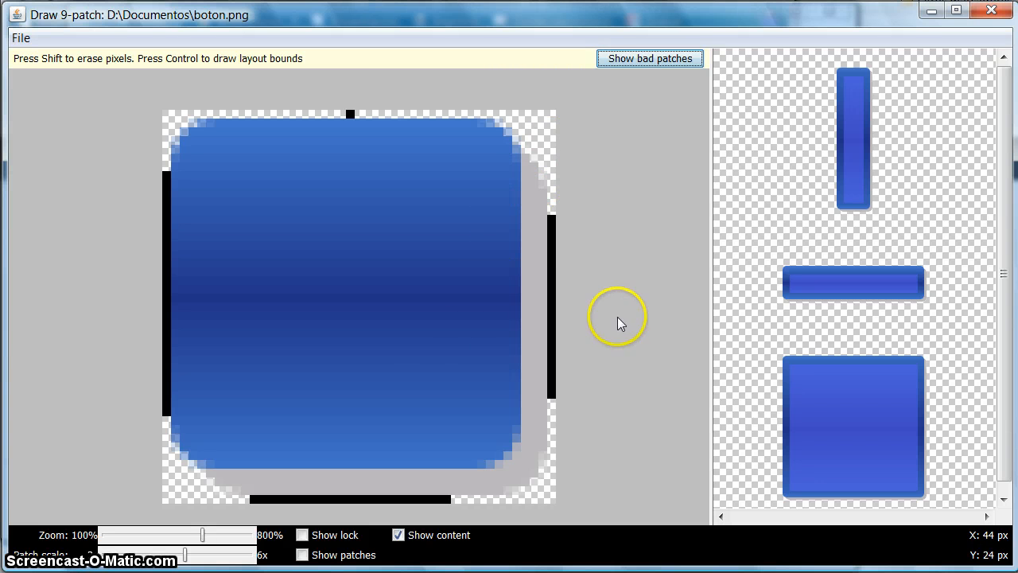
left_click(646, 103)
Save the 9-patch in the Documentos folder as a PNG image named boton.
left_click(19, 38)
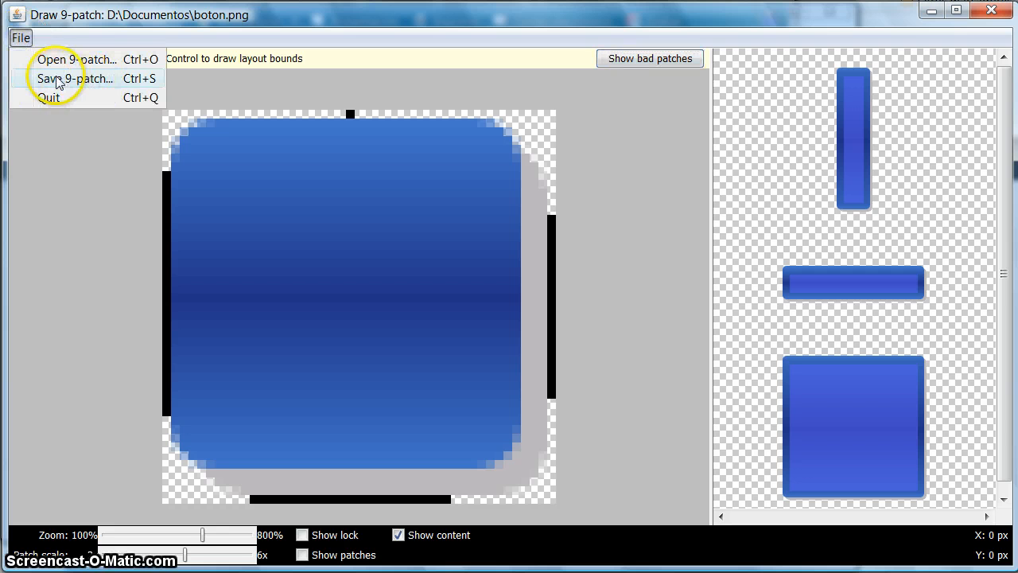
left_click(79, 83)
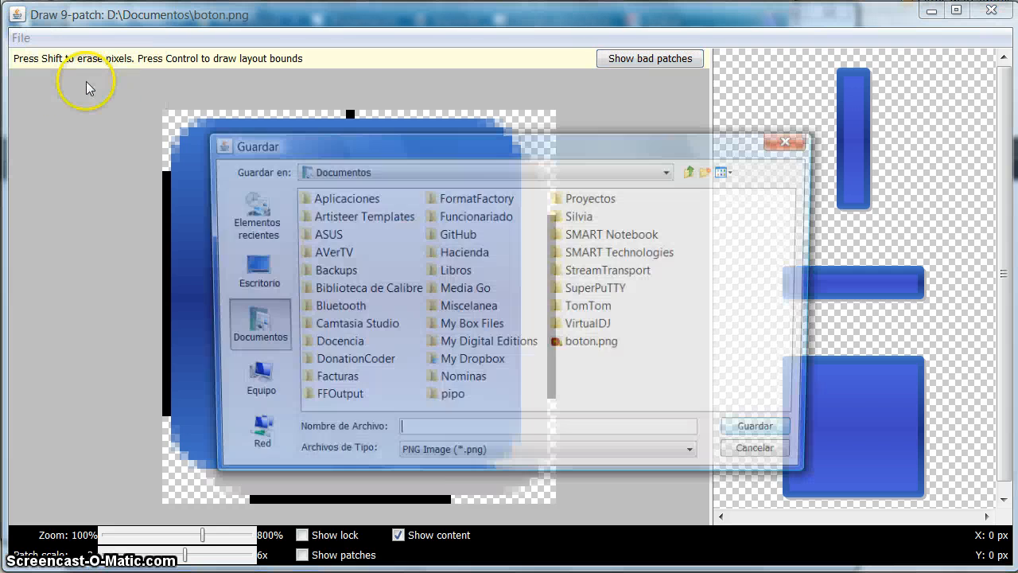
left_click(419, 432)
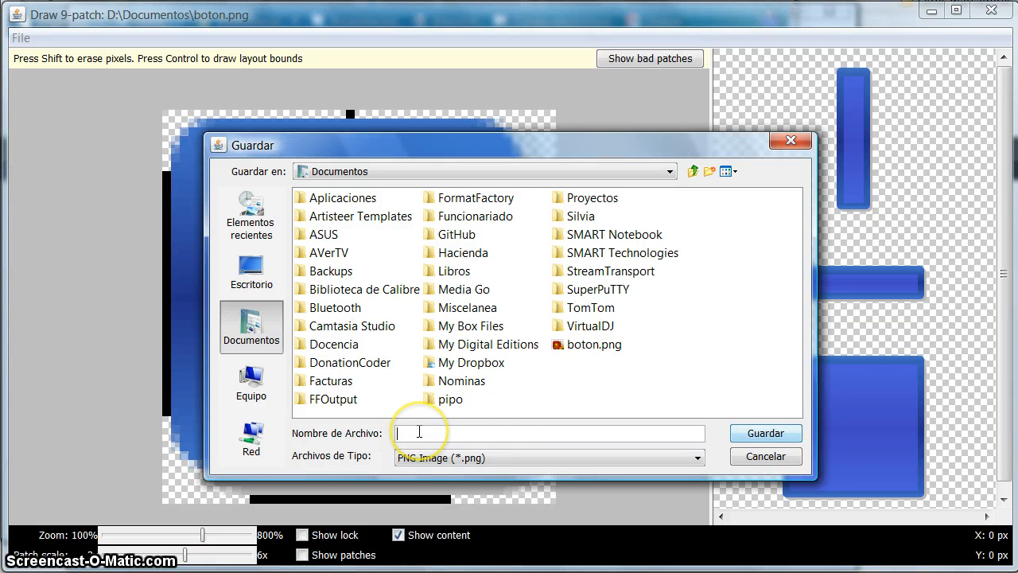
type("bot")
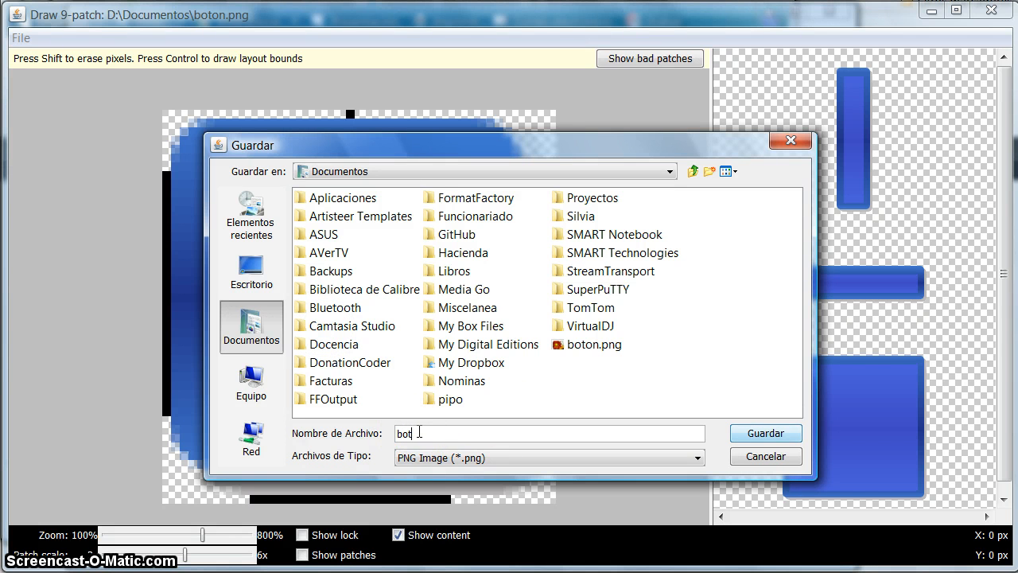
type("o")
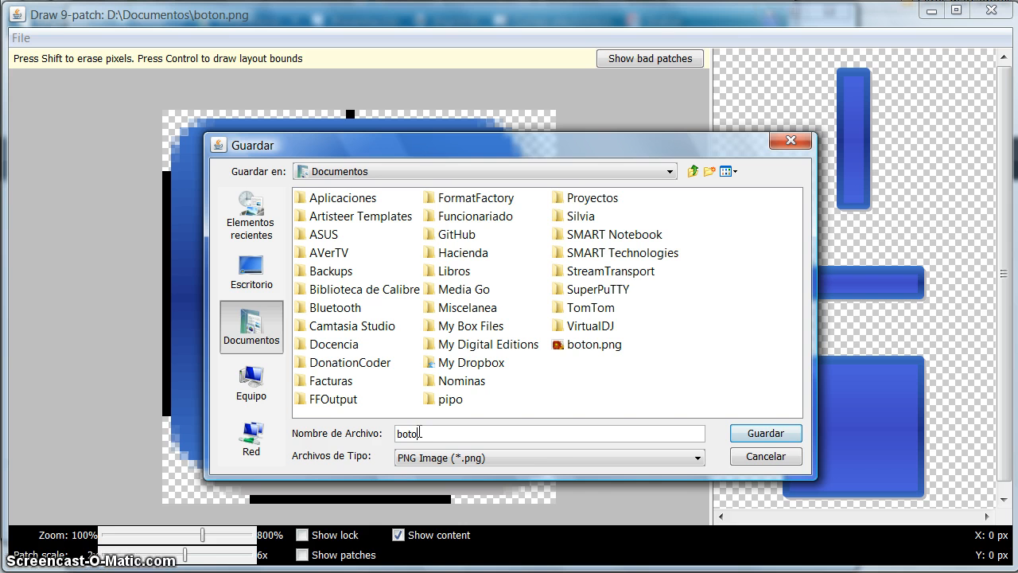
type("n")
left_click(454, 434)
left_click(696, 458)
left_click(695, 459)
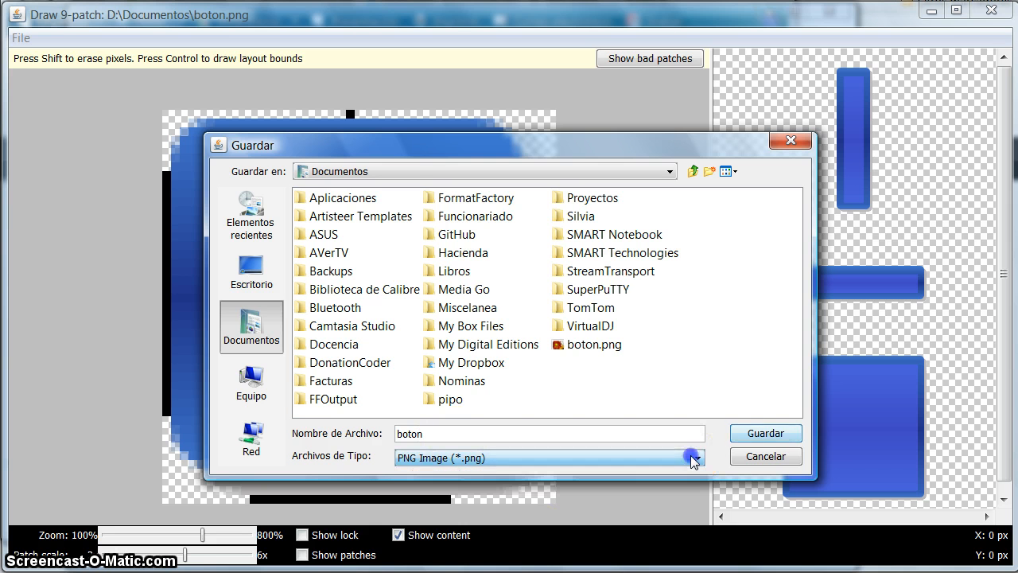
left_click(771, 433)
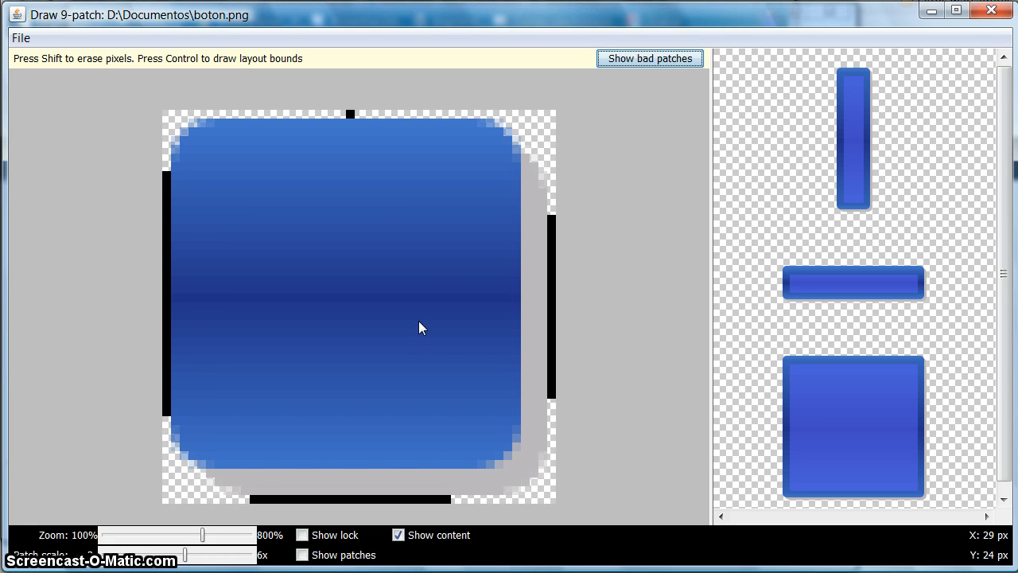
Switch to the file explorer and locate the saved boton.9.png beside boton.png in the Documentos folder.
left_click(484, 372)
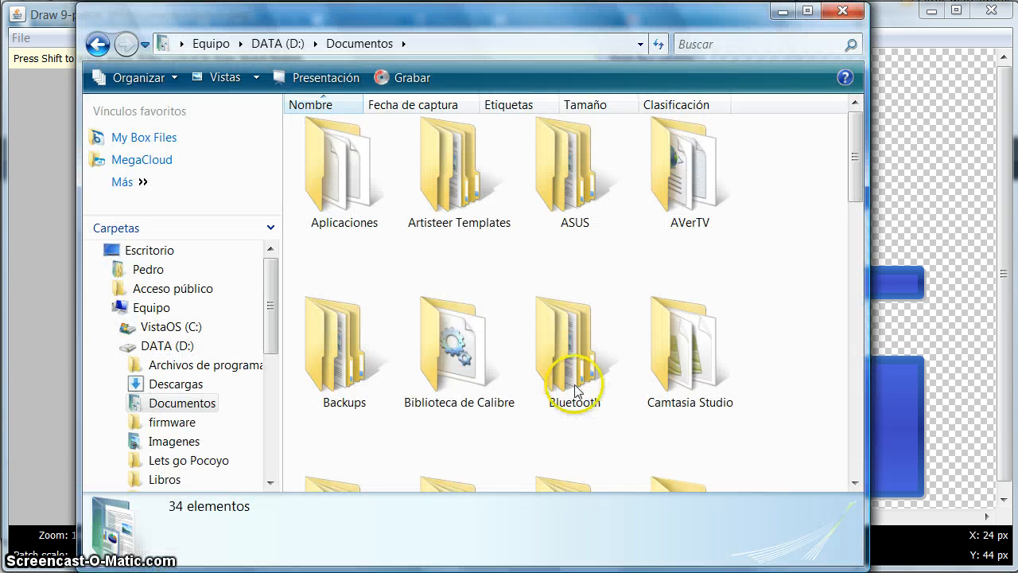
left_click_drag(859, 145, 920, 445)
left_click(609, 482)
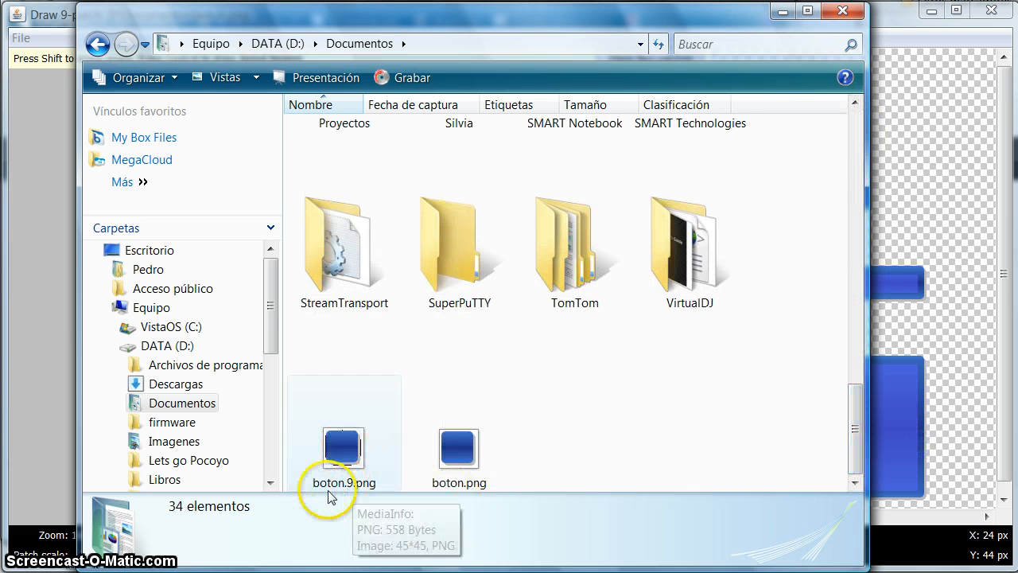